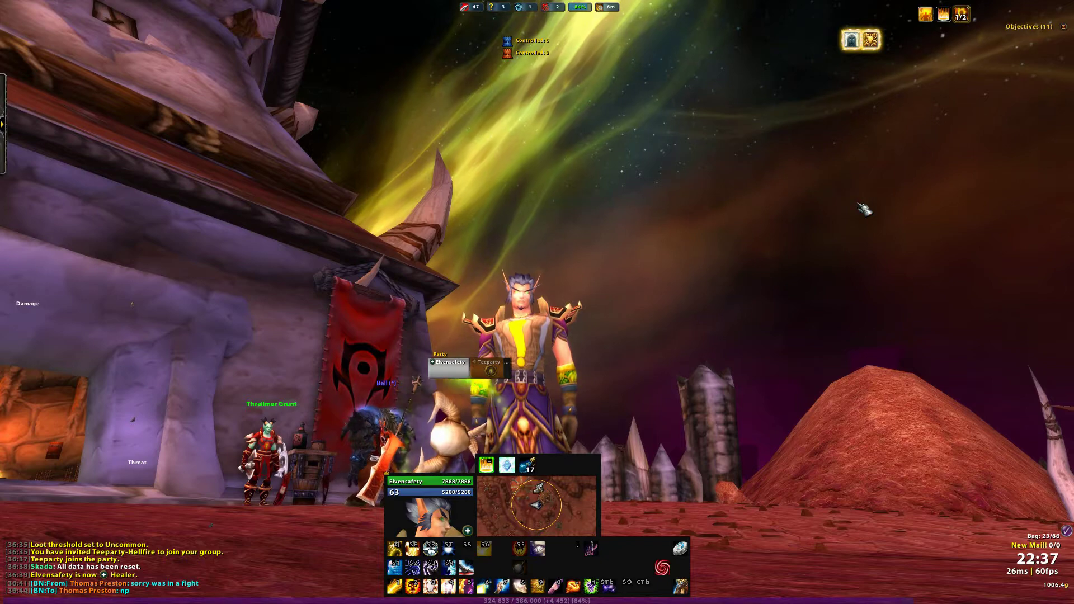
# Expand the left-side raid manager and open Interface > Raid Profiles from its options icon.
pyautogui.click(4, 126)
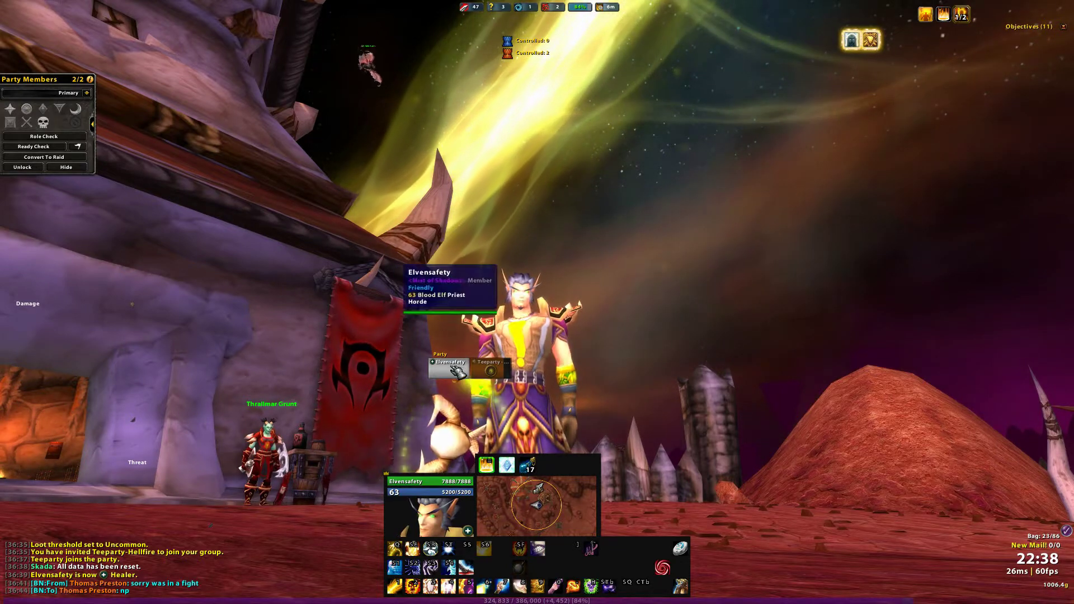
pyautogui.click(91, 123)
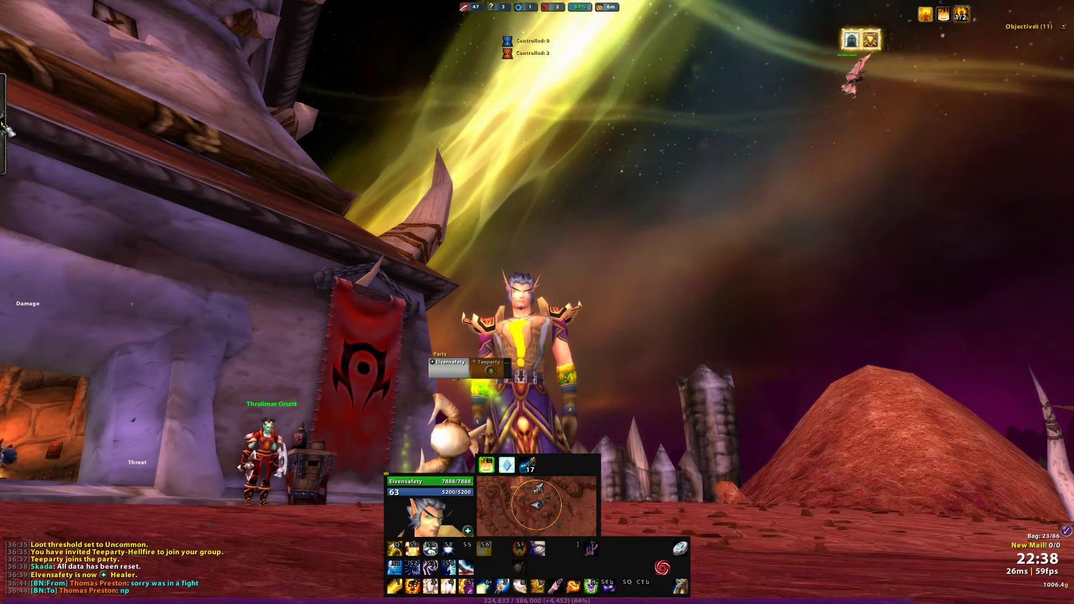
pyautogui.click(4, 129)
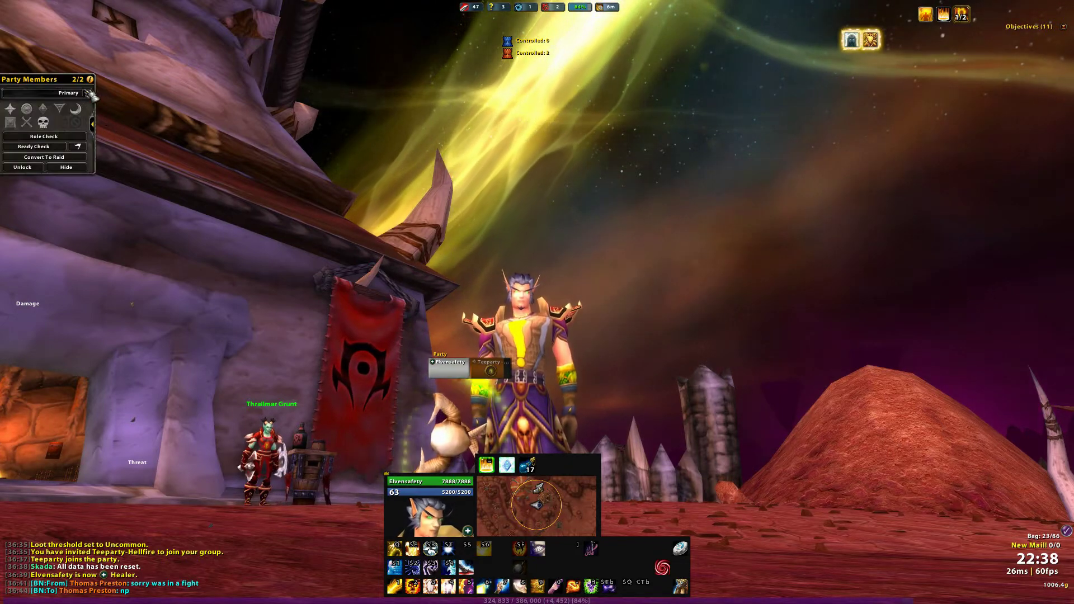
pyautogui.click(93, 83)
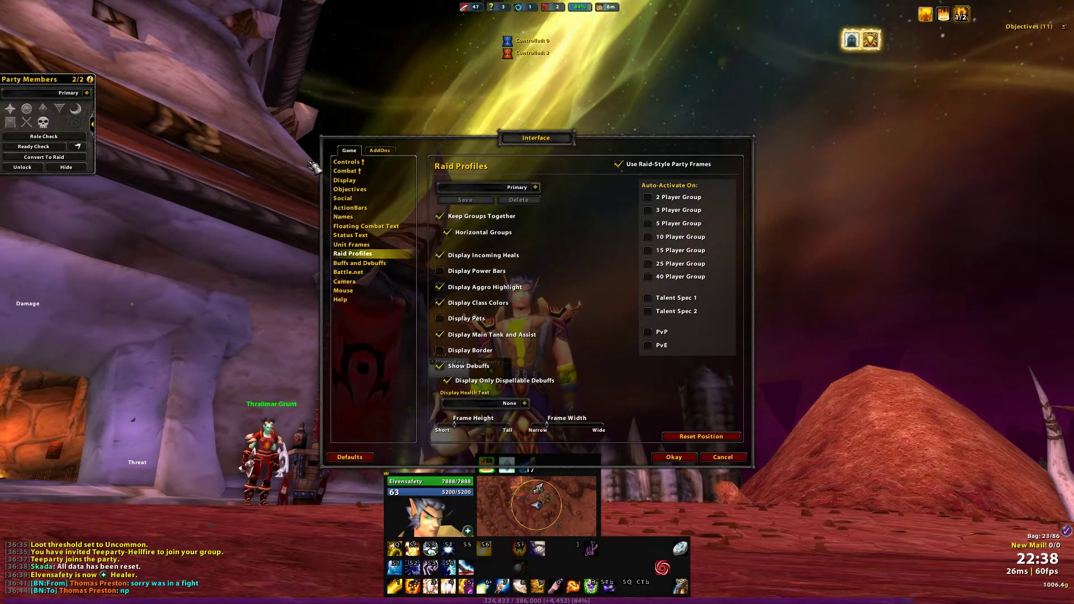
# Toggle Use Raid-Style Party Frames off and back on, leaving it enabled.
pyautogui.click(618, 164)
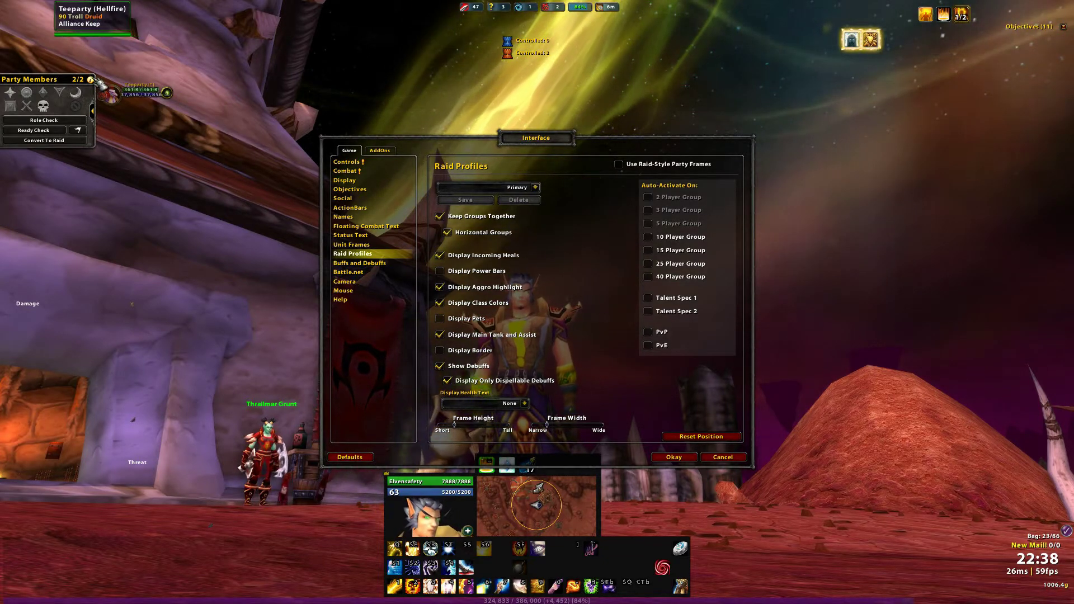
pyautogui.click(621, 165)
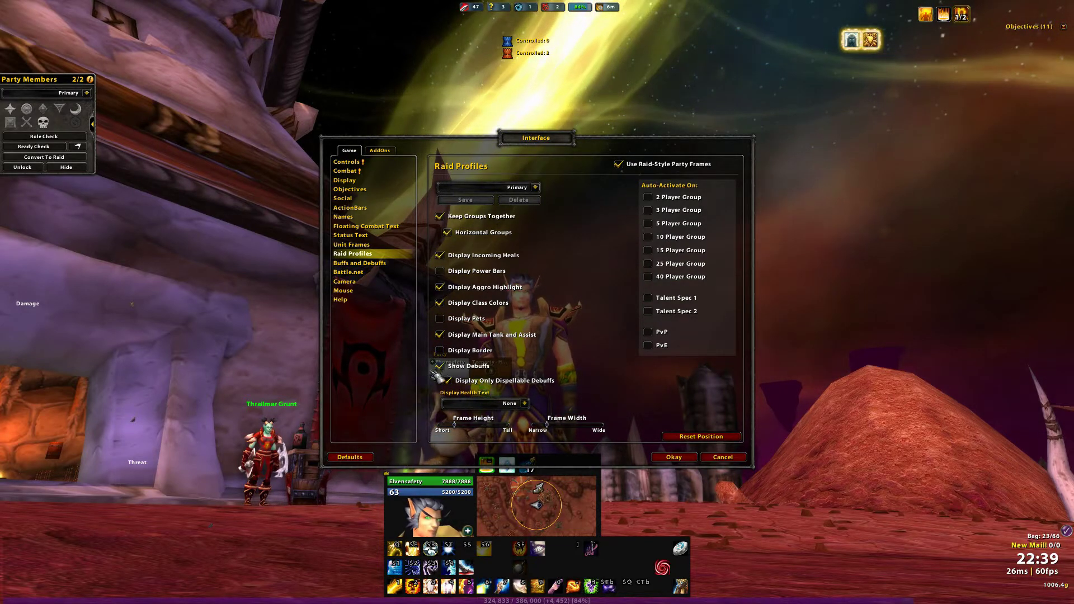
# Close the settings, unlock the party frame and drag it to the lower left.
pyautogui.click(706, 457)
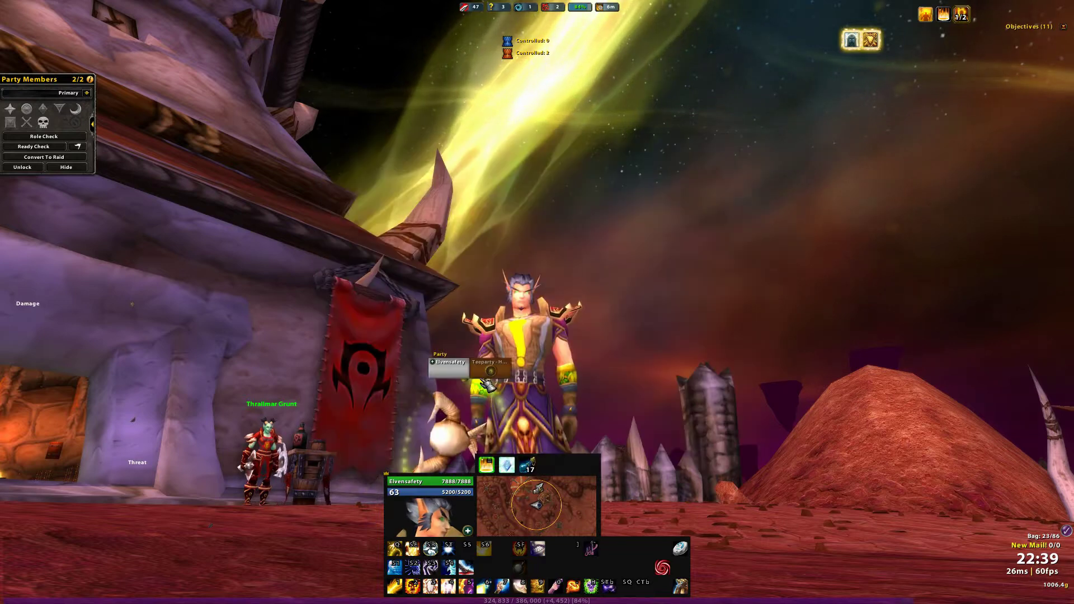
pyautogui.click(26, 167)
pyautogui.moveTo(440, 352); pyautogui.dragTo(52, 401)
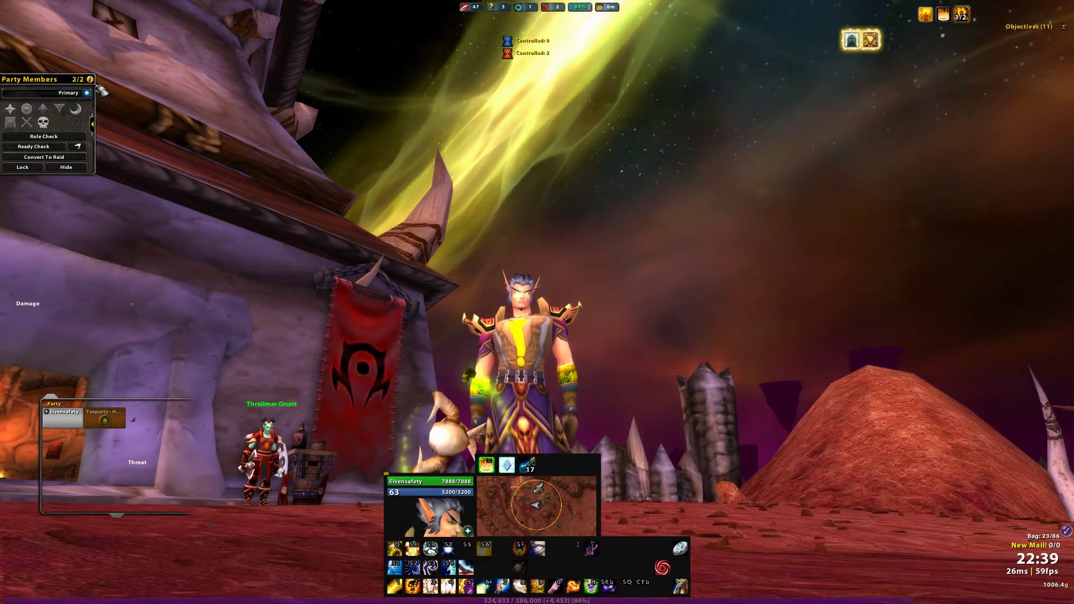
# In Raid Profiles, slide Frame Width toward Narrow and toggle Display Border.
pyautogui.click(91, 79)
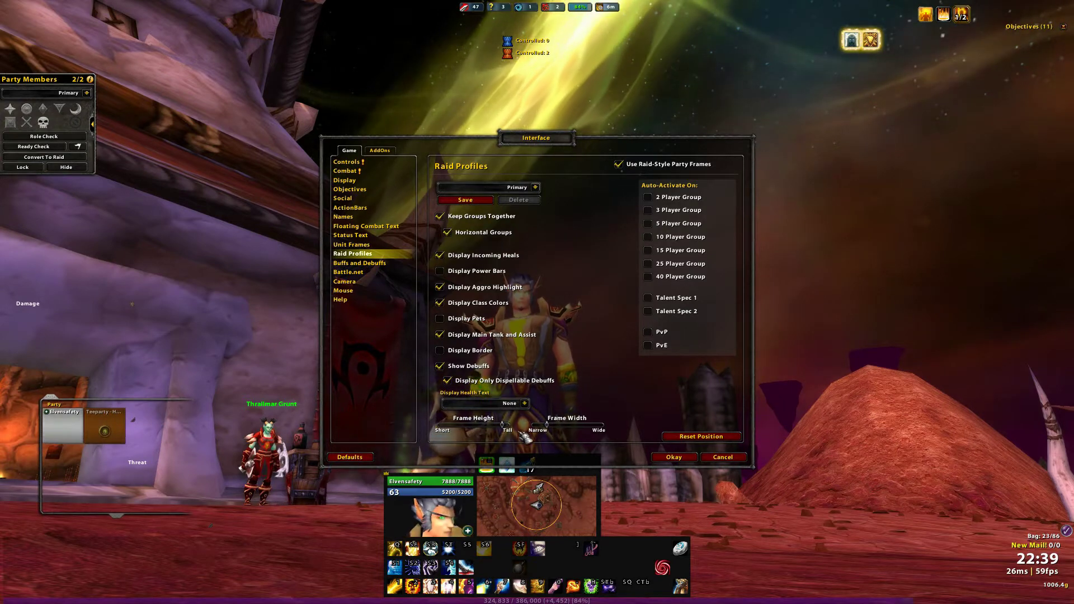
pyautogui.moveTo(573, 428); pyautogui.dragTo(467, 425)
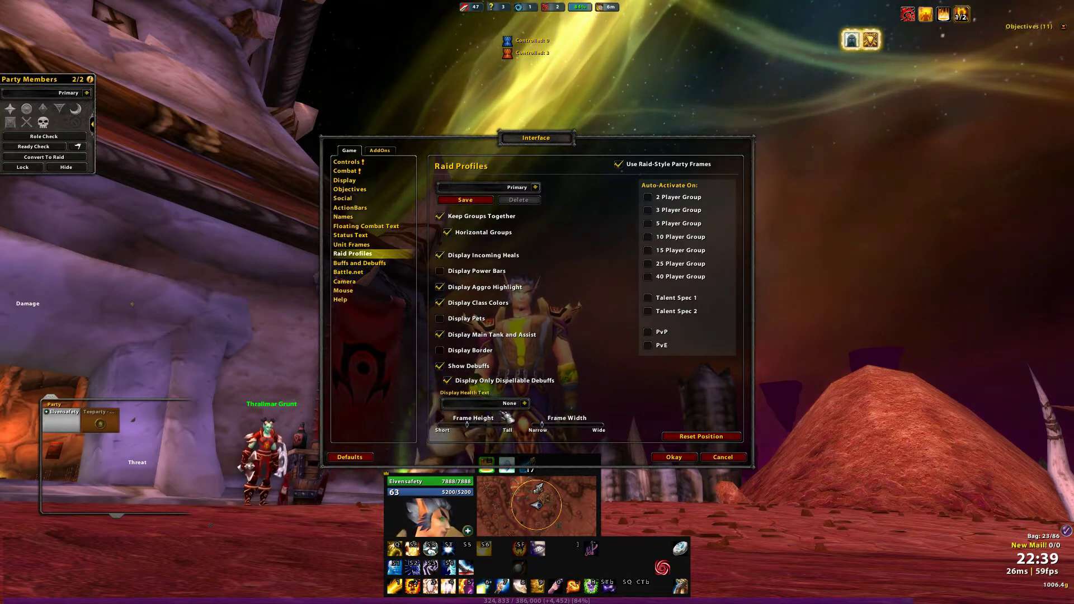
pyautogui.click(480, 352)
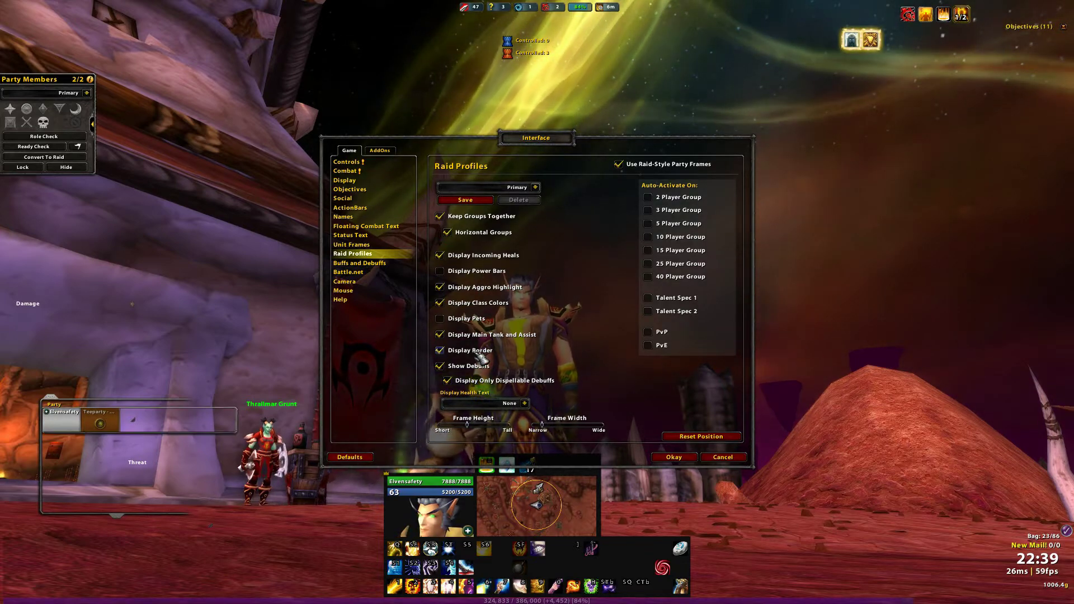
pyautogui.click(481, 352)
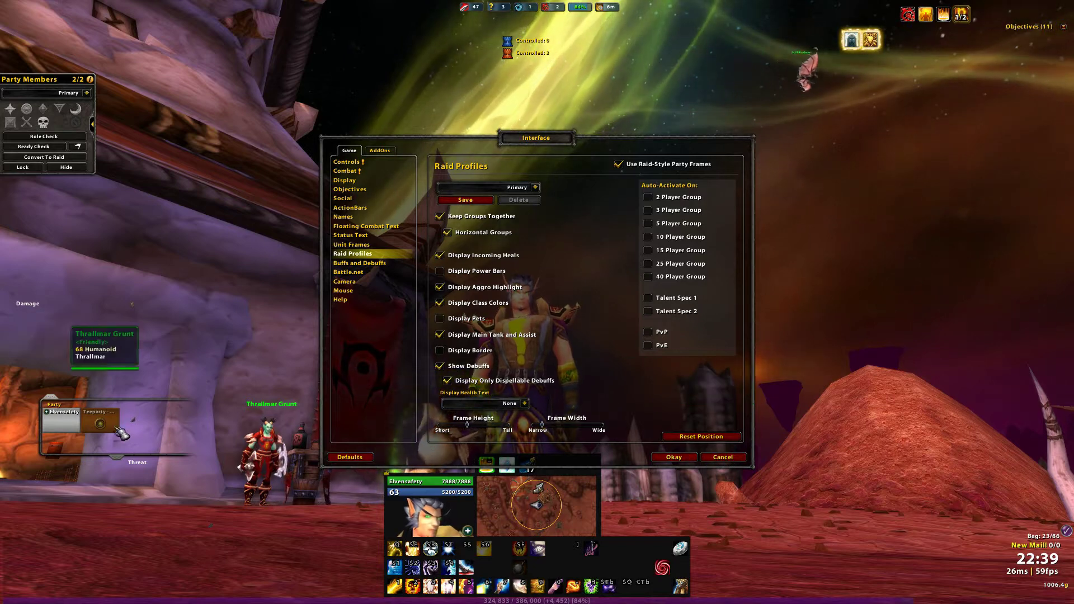
# Close the settings, target yourself and test-cast Greater Heal and Flash Heal.
pyautogui.click(730, 461)
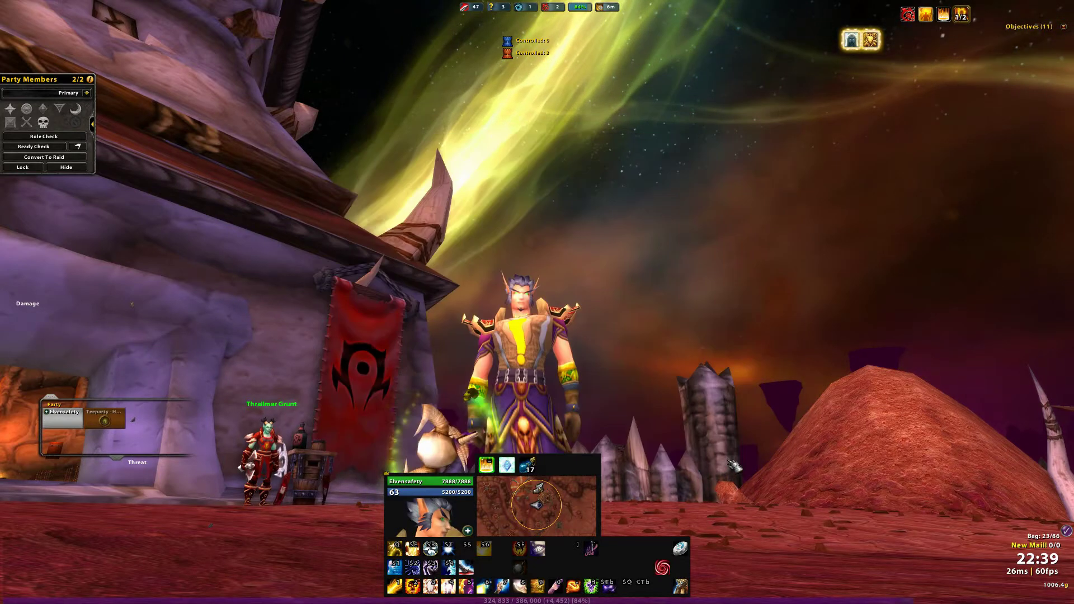
pyautogui.press('F1')
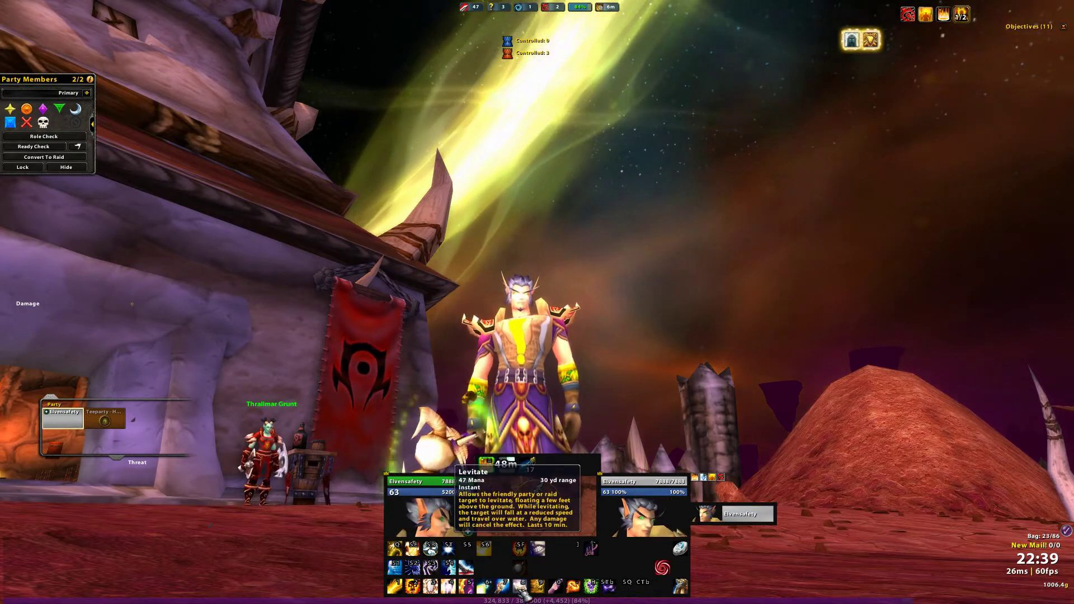
pyautogui.click(503, 587)
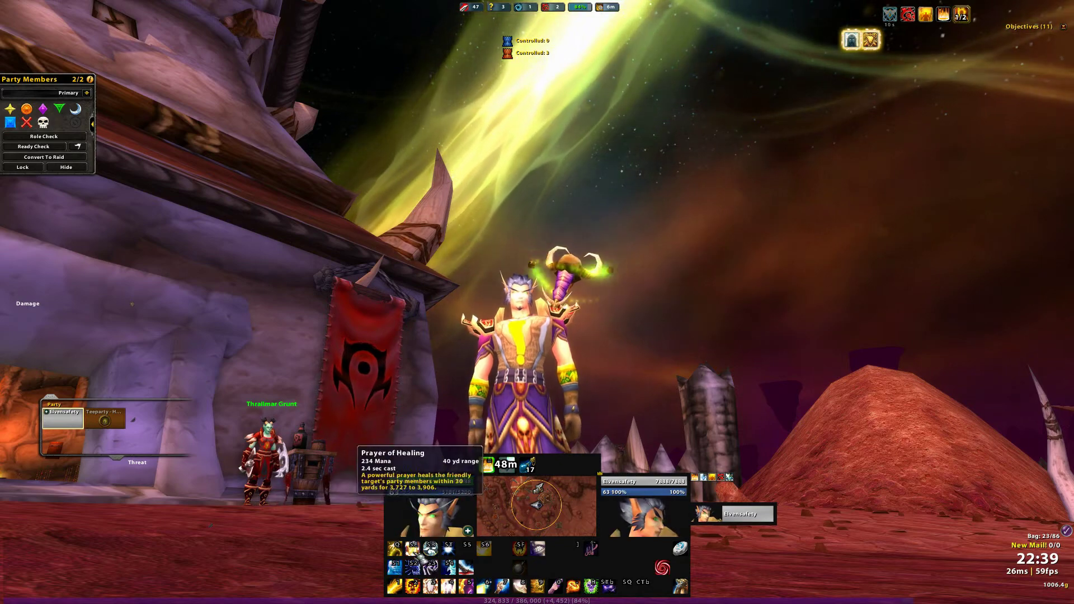
pyautogui.click(454, 588)
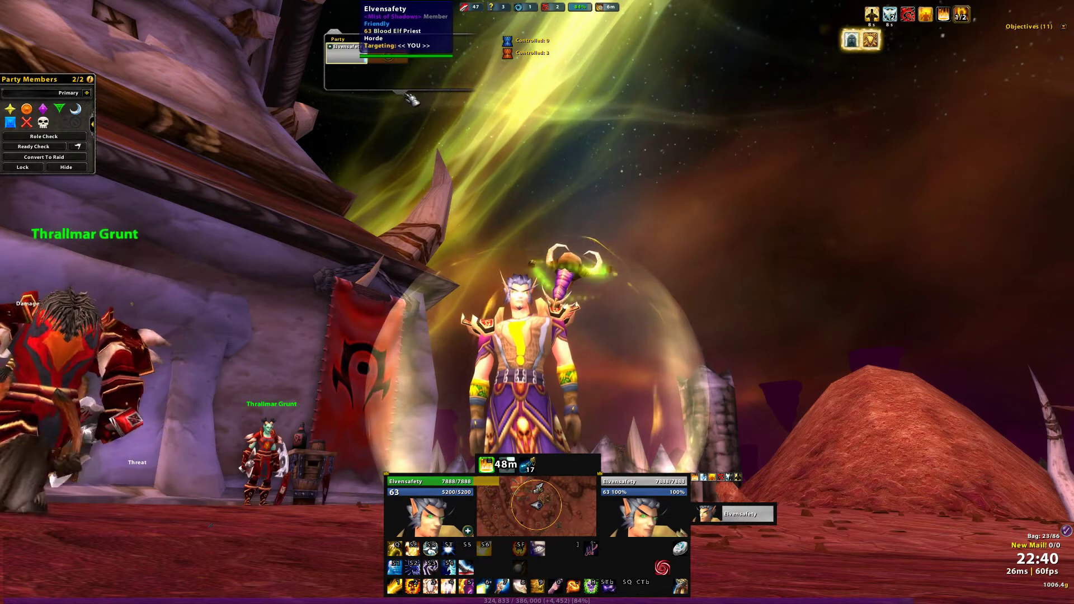
# Widen the party frames to full width in Raid Profiles and confirm the change.
pyautogui.click(92, 80)
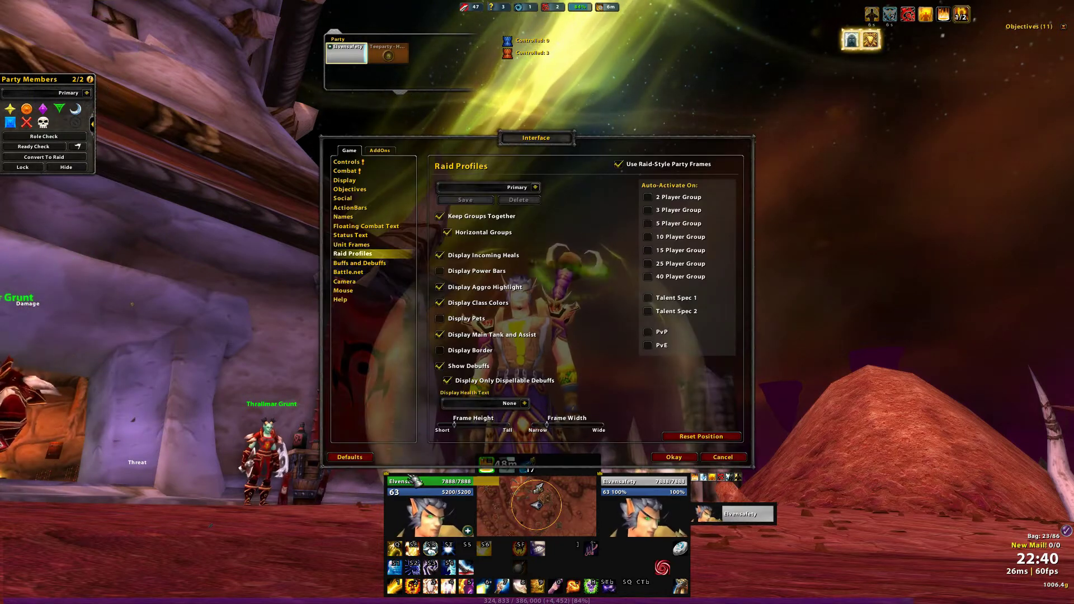
pyautogui.moveTo(567, 426); pyautogui.dragTo(596, 424)
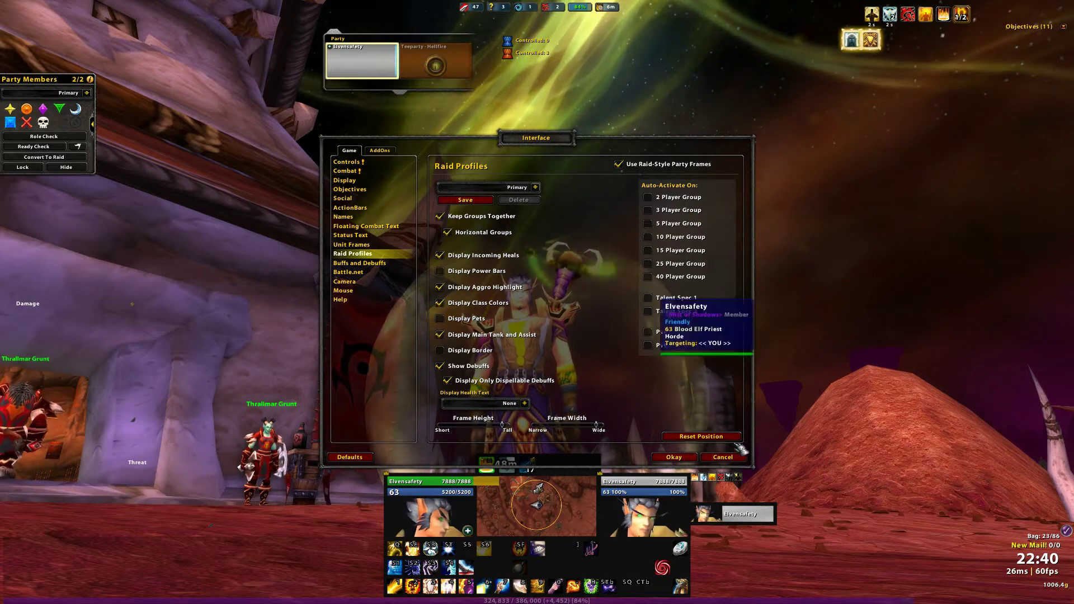
pyautogui.click(676, 457)
# Clear the target, lock the party frame, open the Friends List and collapse the raid manager.
pyautogui.moveTo(650, 278); pyautogui.dragTo(839, 279)
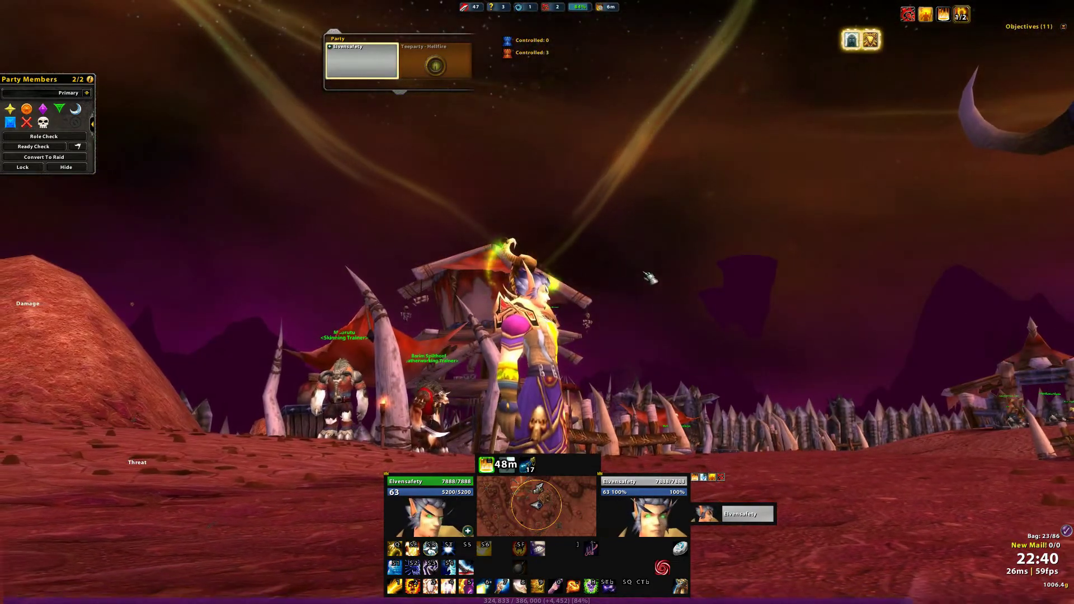
pyautogui.press('Escape')
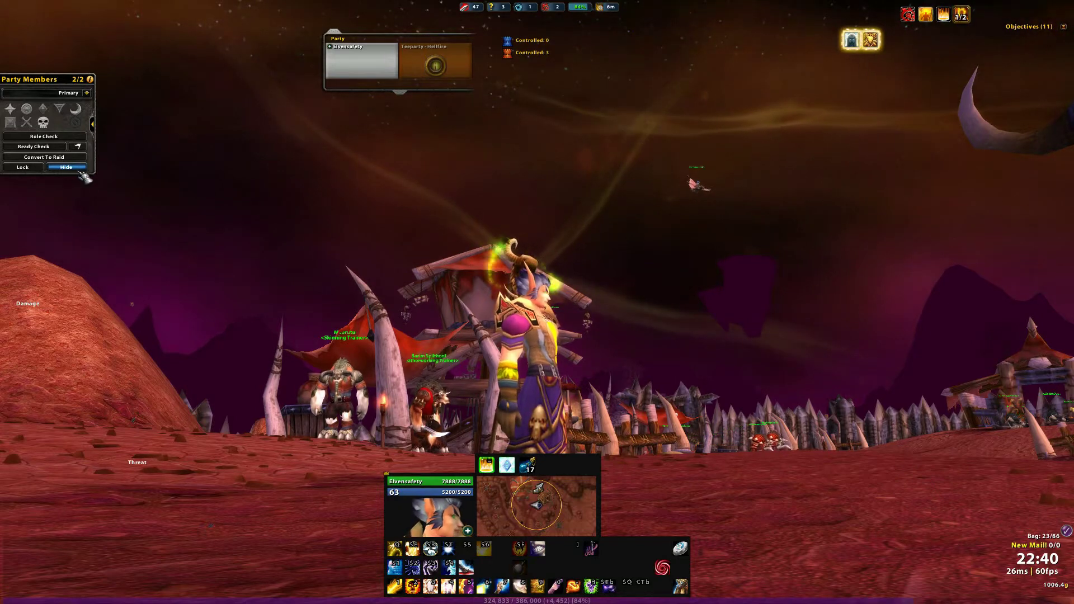
pyautogui.click(22, 167)
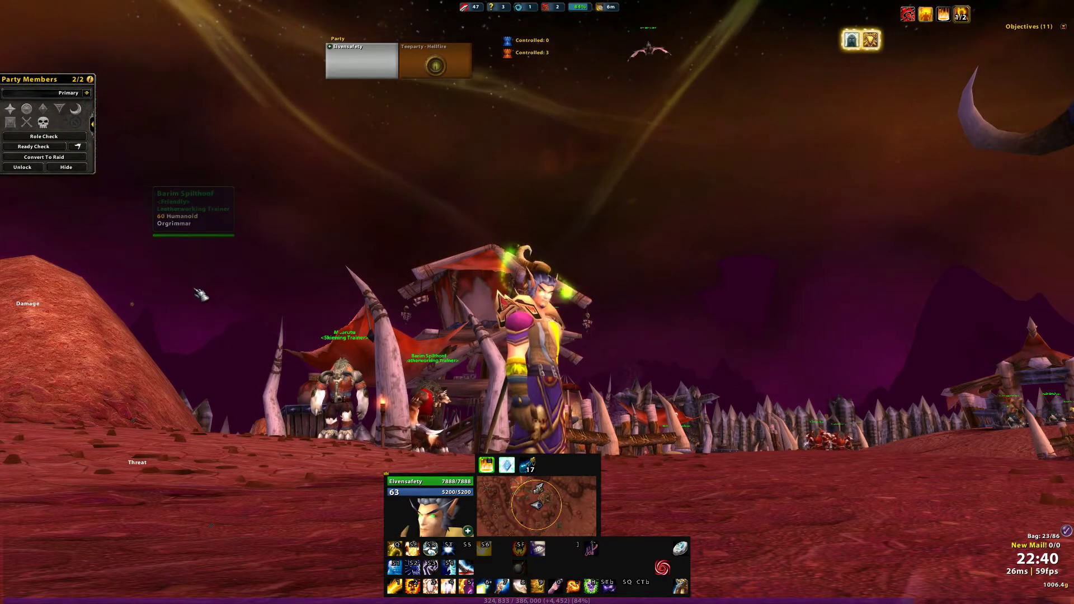
pyautogui.press('o')
pyautogui.click(92, 123)
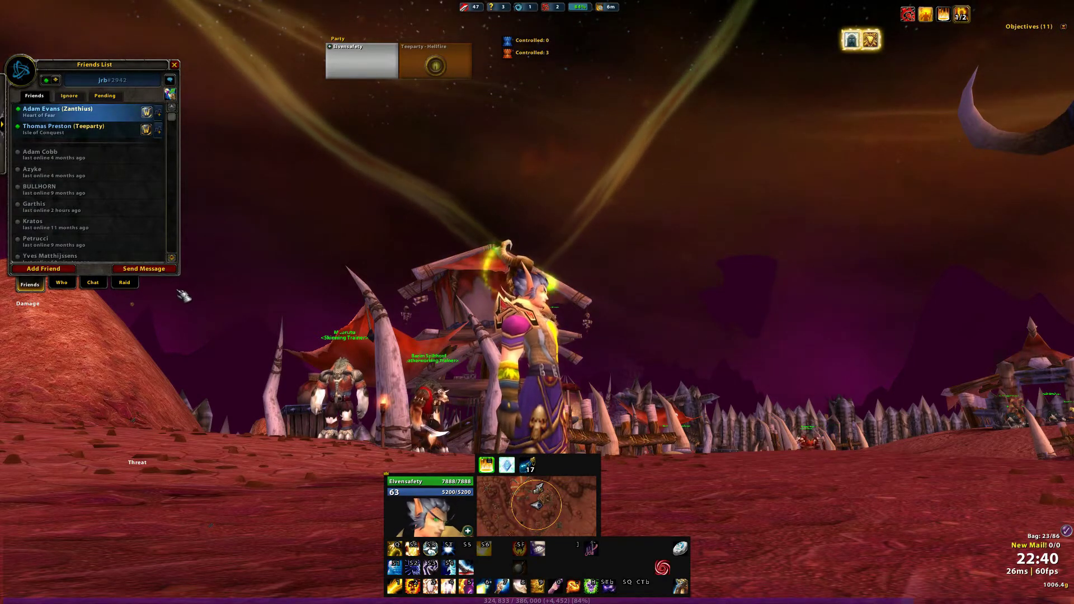
# Close Friends and view Clique's binding configuration from the spellbook, then close both.
pyautogui.click(174, 65)
pyautogui.press('p')
pyautogui.press('p')
pyautogui.press('p')
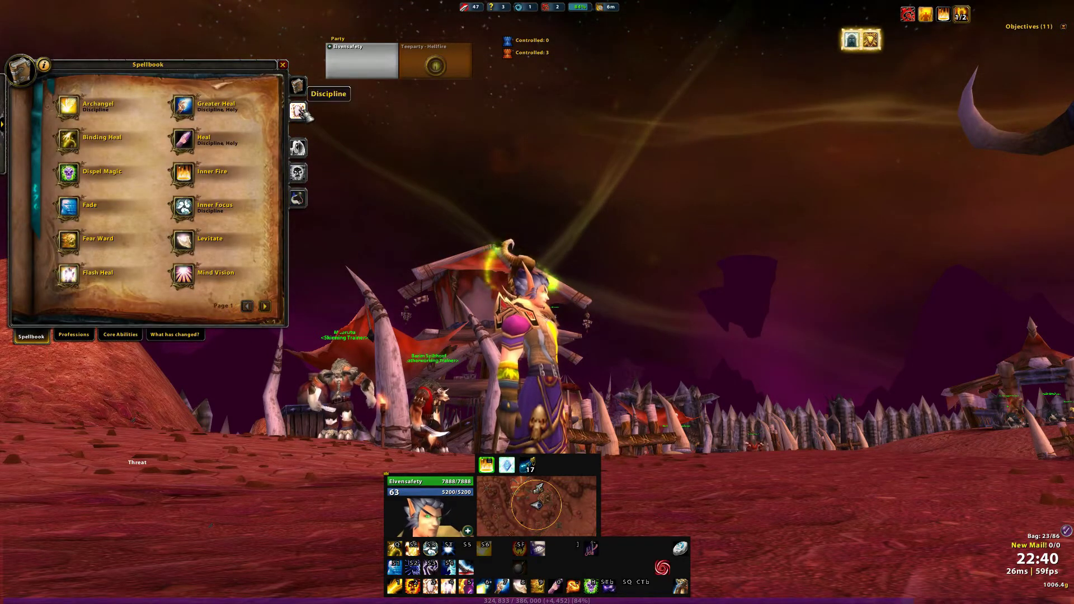
pyautogui.click(298, 198)
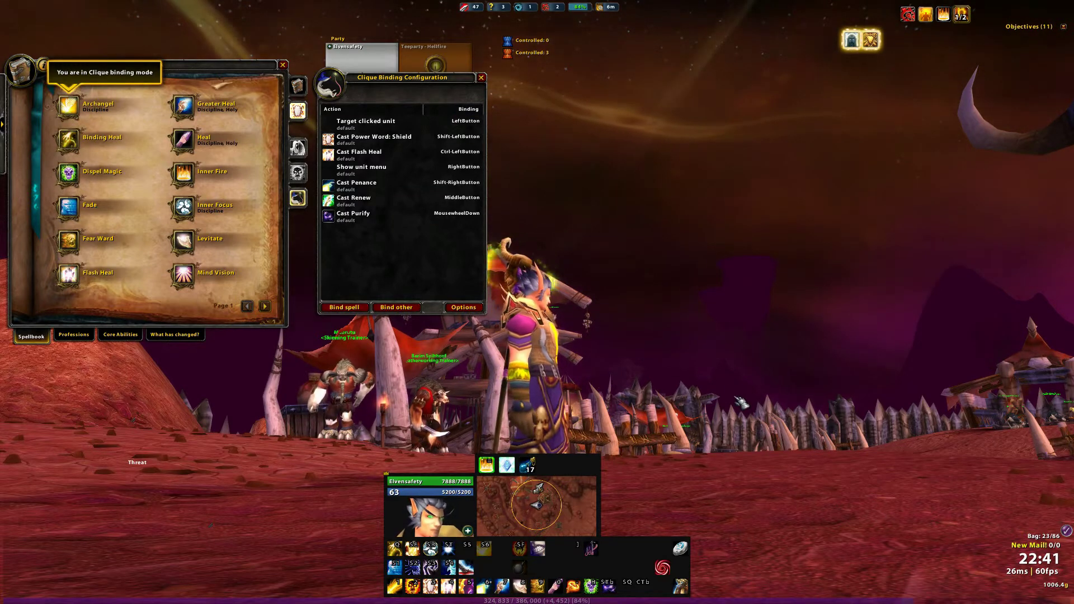
pyautogui.press('Escape')
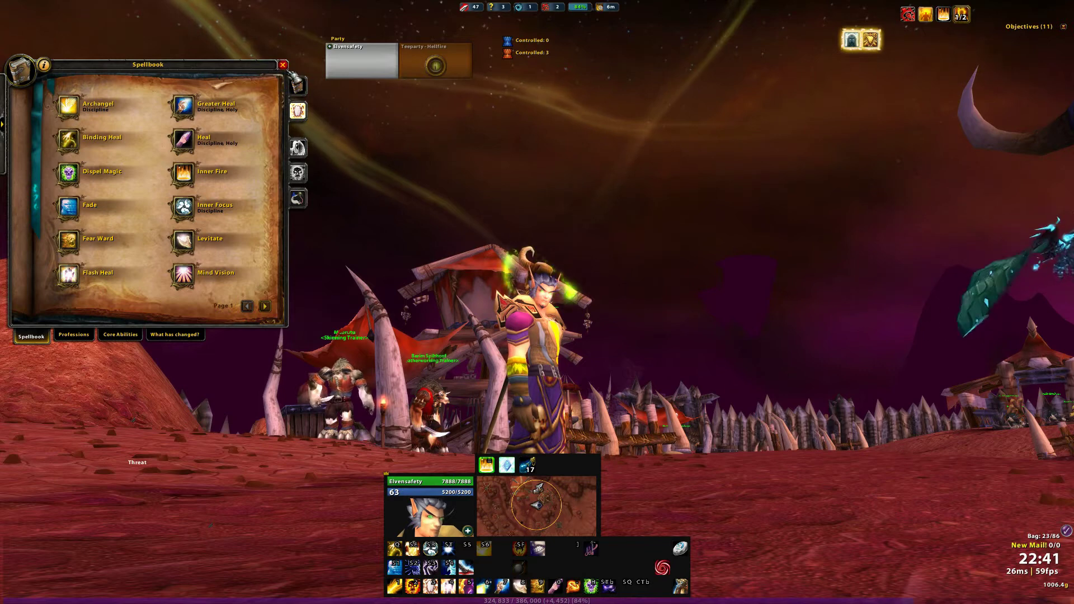
pyautogui.press('Escape')
# Bind Fear Ward to Ctrl-J in Clique from the spellbook, then close both windows.
pyautogui.press('j')
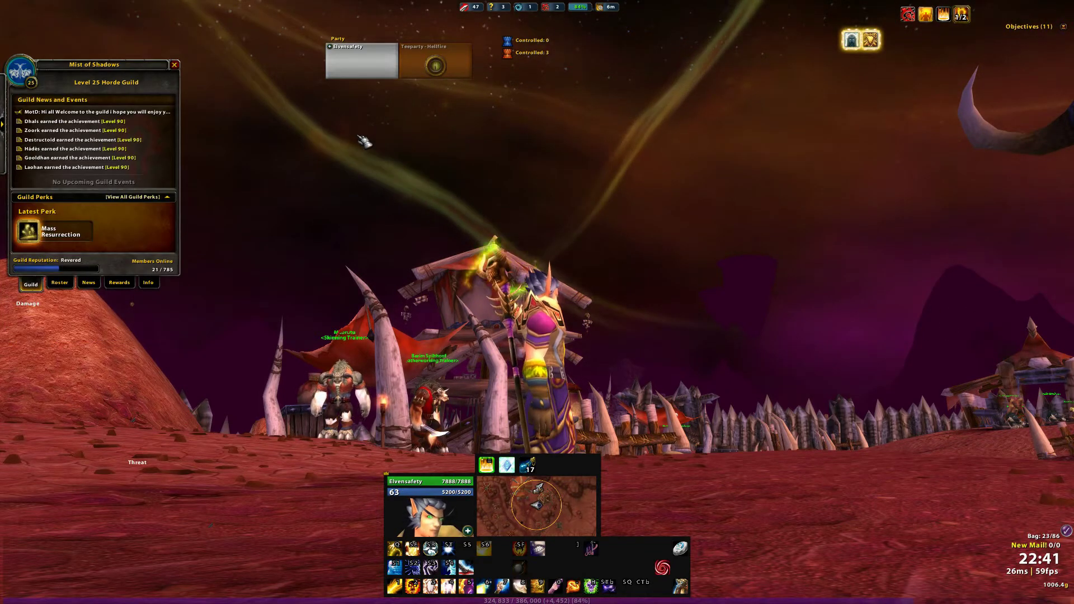
pyautogui.press('Escape')
pyautogui.press('p')
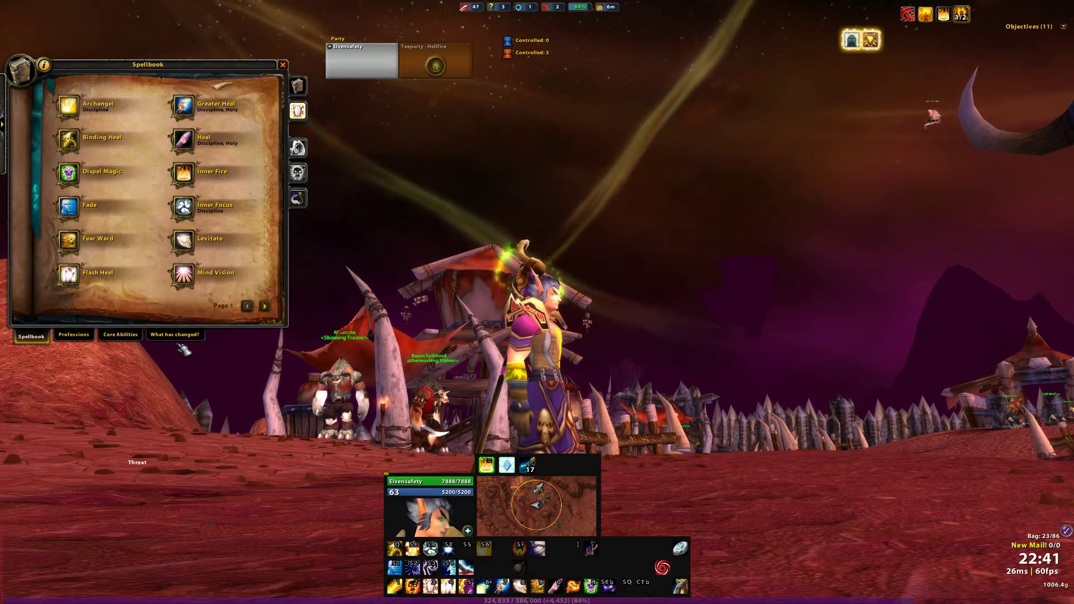
pyautogui.click(298, 198)
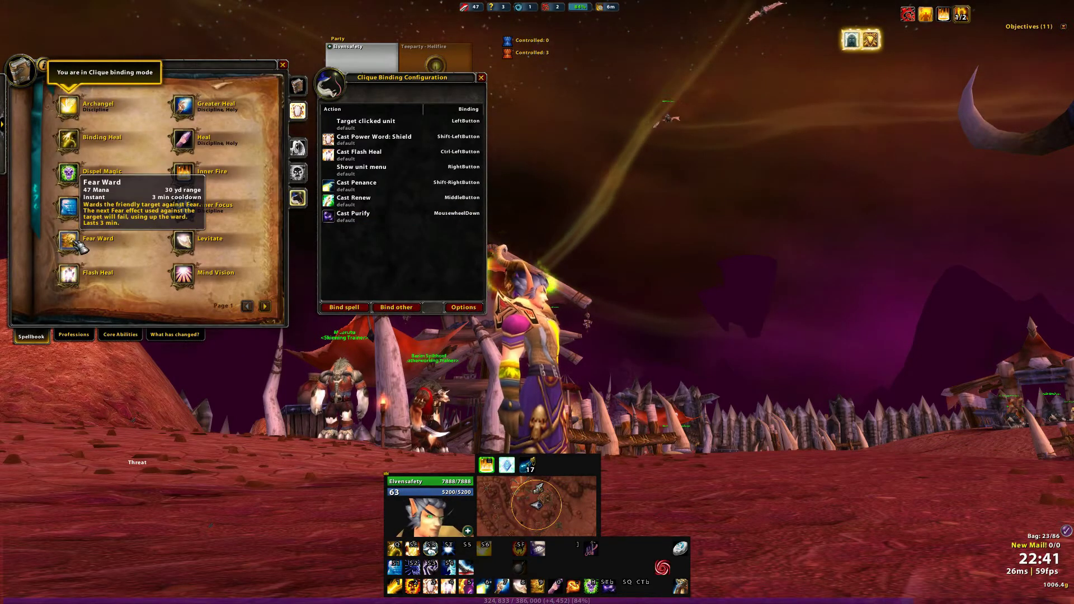
pyautogui.hotkey('ctrl', 'j')
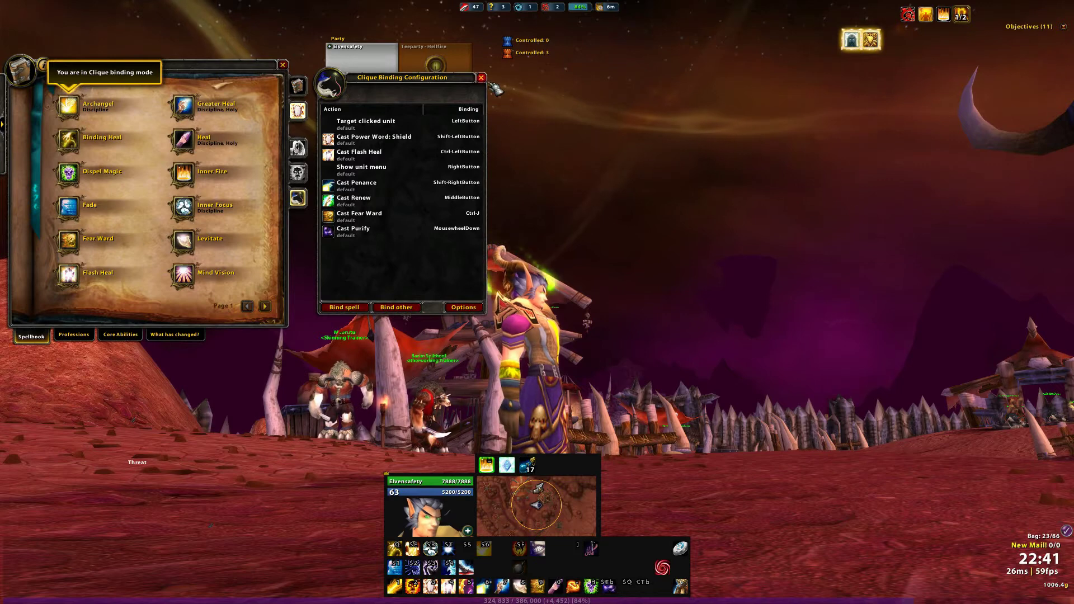
pyautogui.press('Escape')
pyautogui.press('Escape')
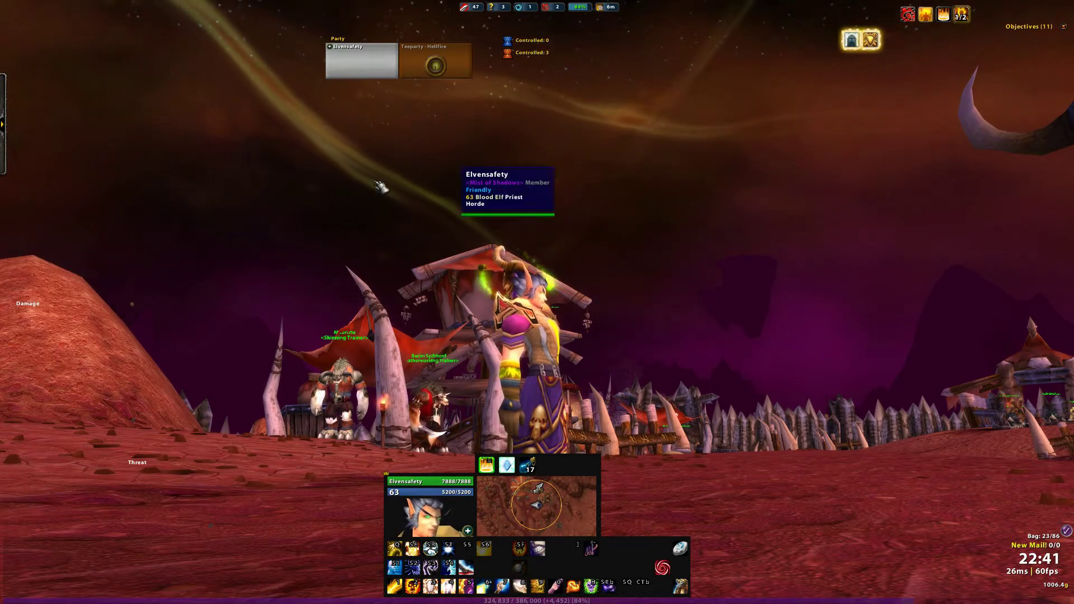
# Target yourself and set your character as focus with /focus.
pyautogui.press('F1')
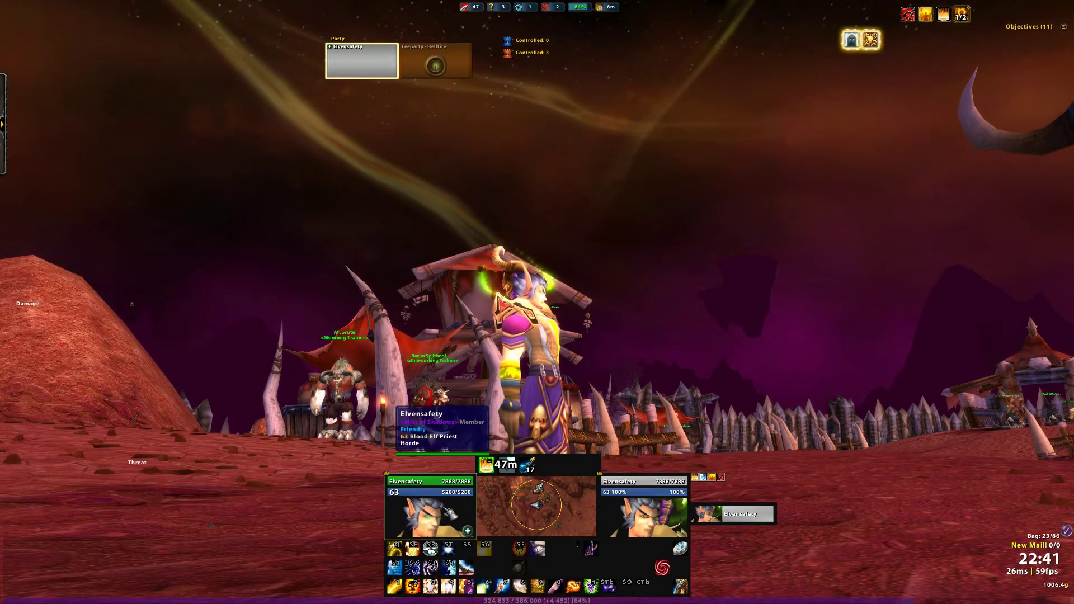
pyautogui.moveTo(452, 420); pyautogui.dragTo(413, 459)
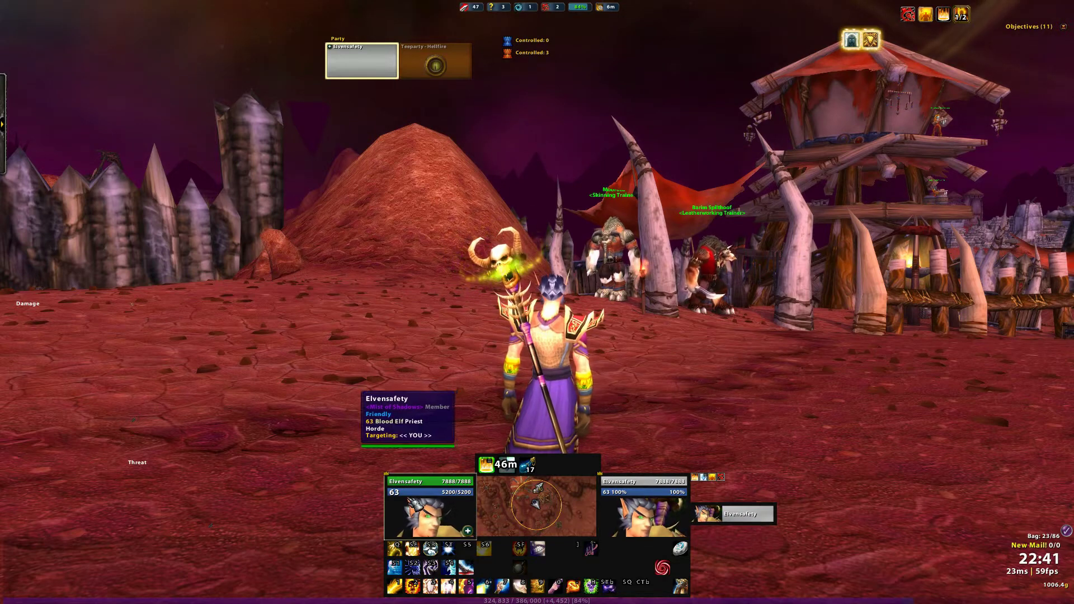
pyautogui.press('Return')
pyautogui.write('/focus')
pyautogui.press('Return')
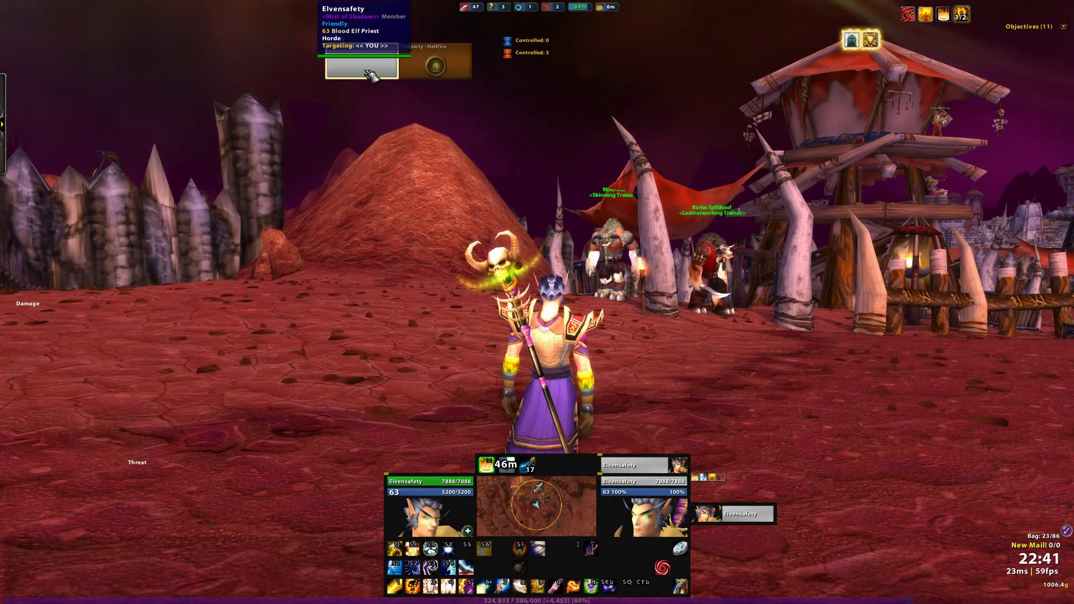
# Cast Fear Ward on your own party frame, then turn the view toward Thrallmar.
pyautogui.press('9')
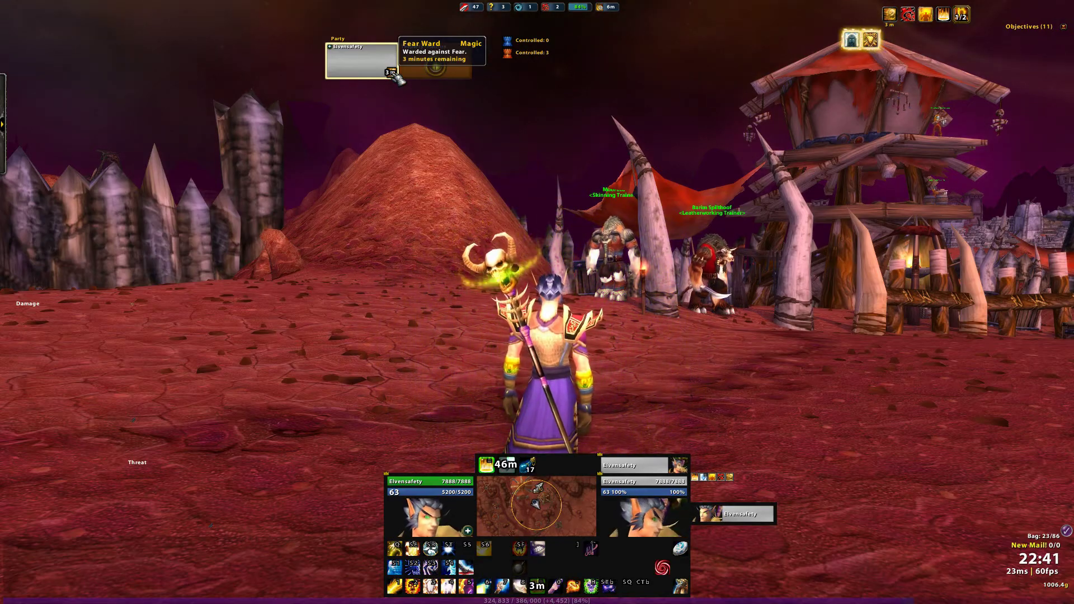
pyautogui.press('d')
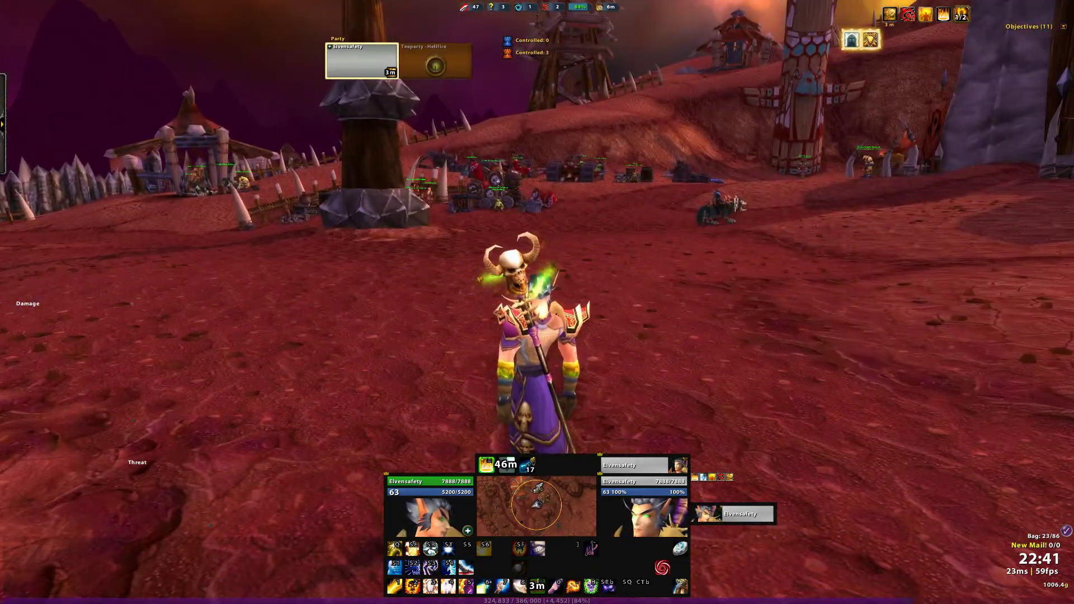
pyautogui.press('d')
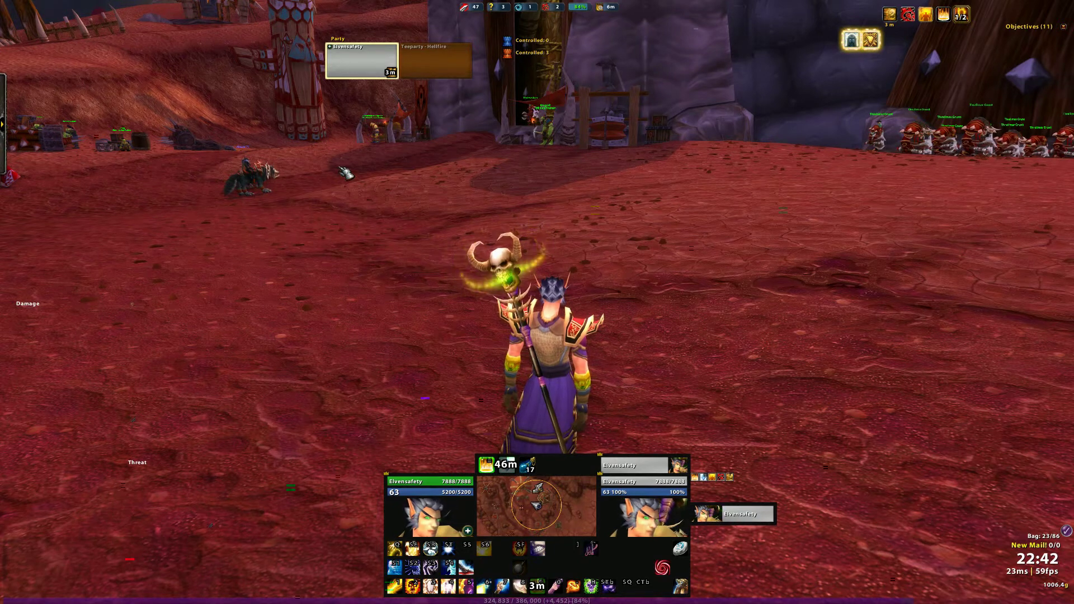
pyautogui.rightClick(372, 75)
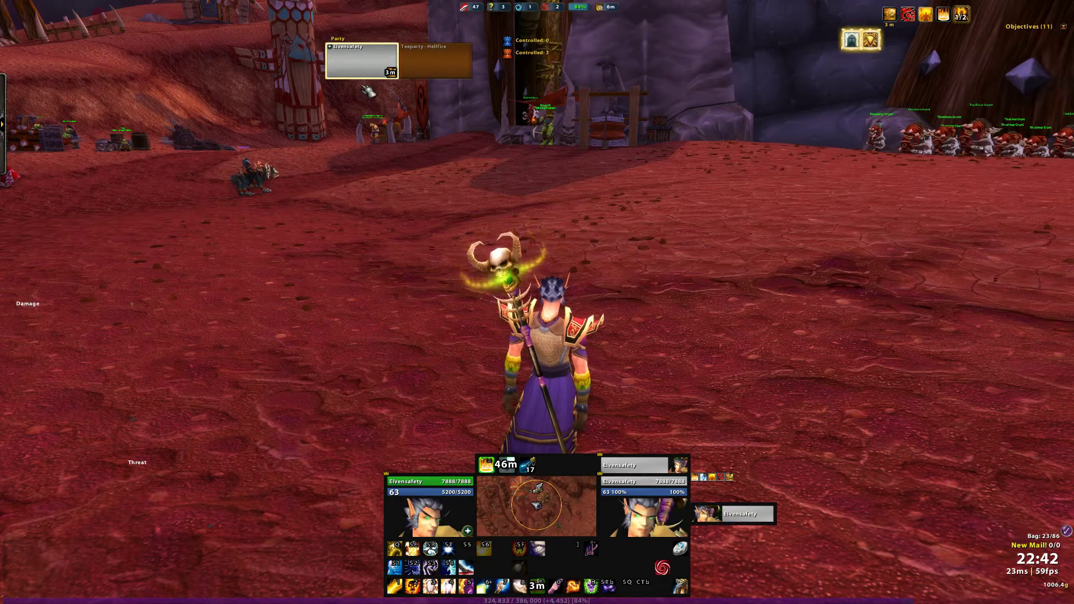
pyautogui.rightClick(364, 70)
pyautogui.rightClick(396, 75)
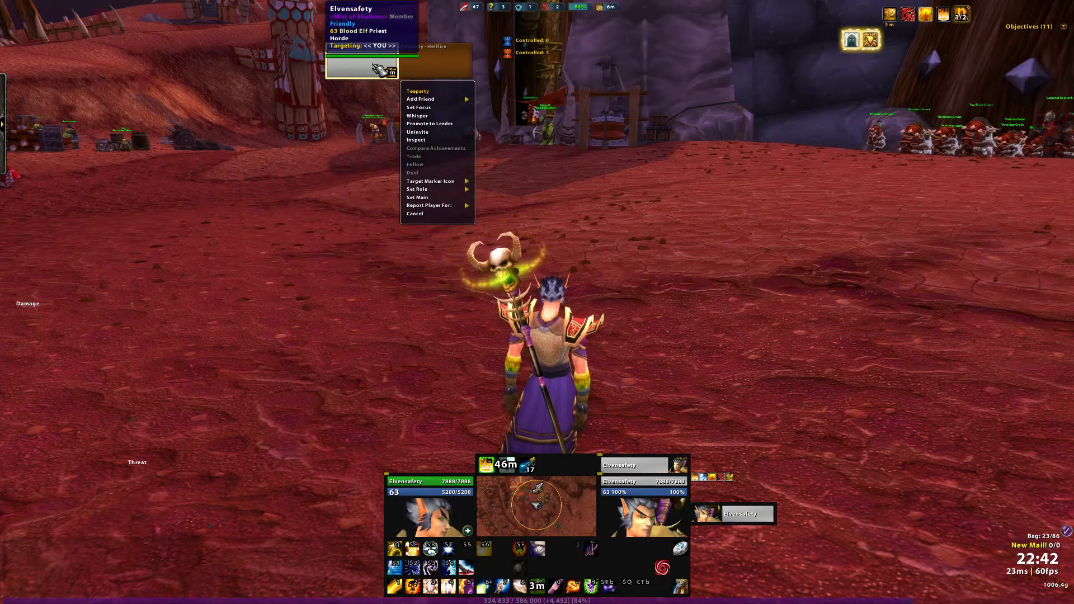
pyautogui.rightClick(430, 481)
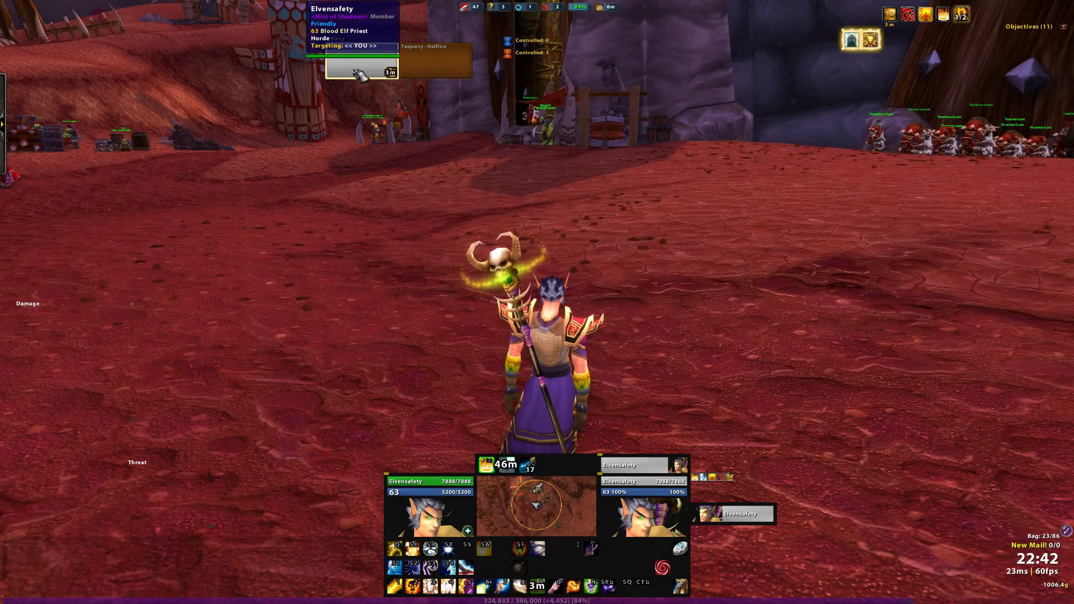
pyautogui.press('p')
pyautogui.click(298, 198)
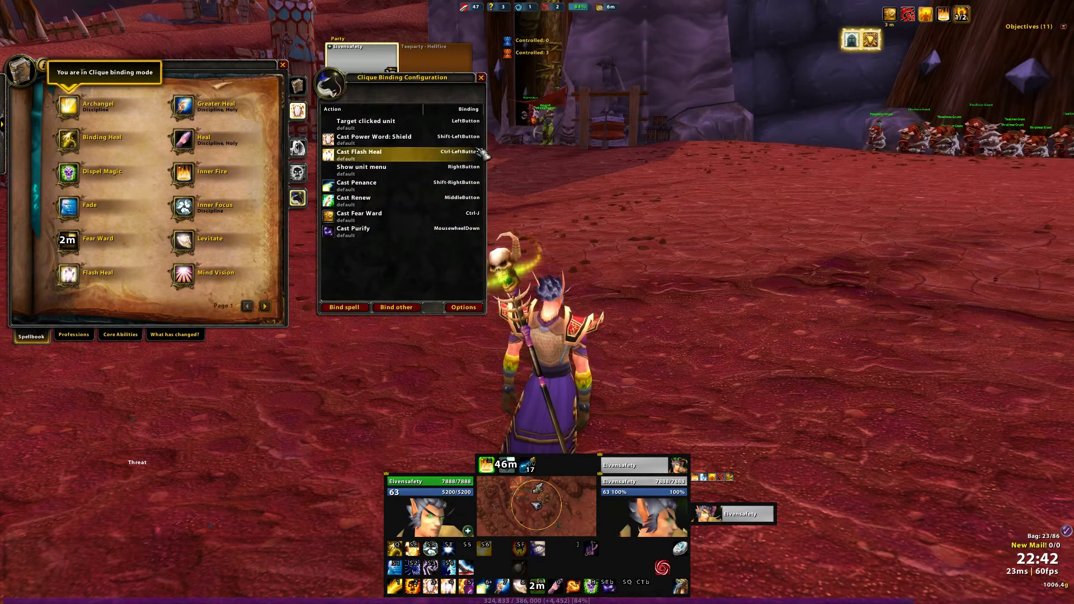
pyautogui.click(481, 78)
pyautogui.press('p')
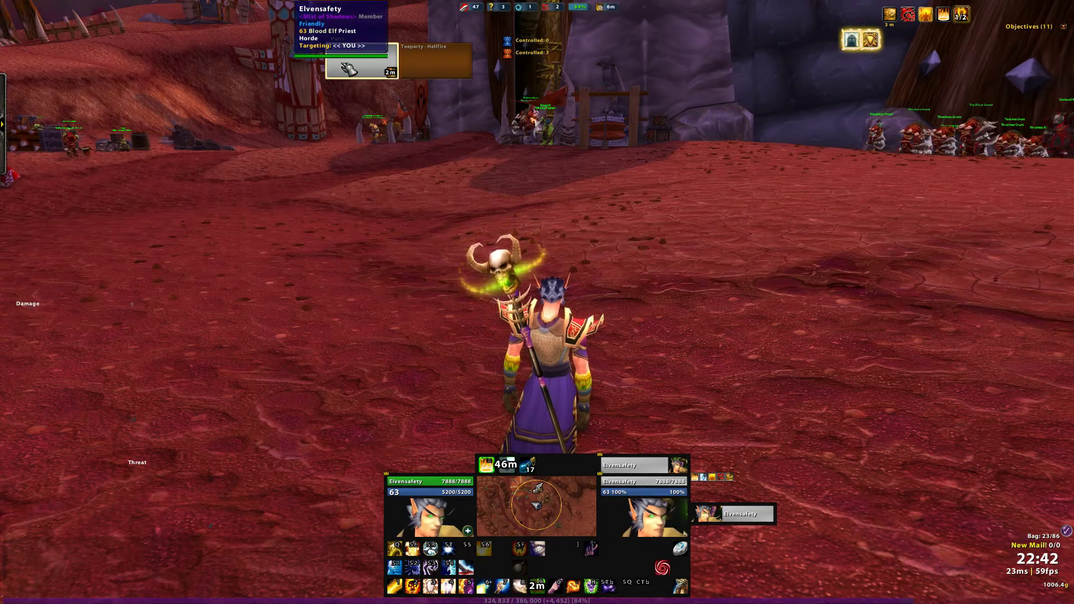